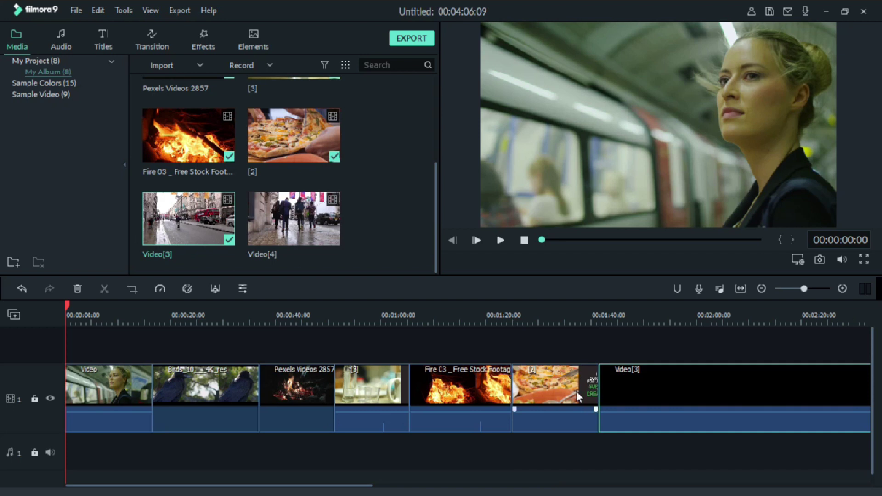
Step: Trim the end of the pizza clip [2] to about 12 seconds and shorten the adjoining Video[3] clip to about 24 seconds
{"action": "mouse_move", "coordinate": [598, 388]}
{"action": "left_mouse_down"}
{"action": "mouse_move", "coordinate": [577, 388]}
{"action": "mouse_move", "coordinate": [602, 396]}
{"action": "left_mouse_up"}
{"action": "left_click_drag", "start_coordinate": [804, 289], "coordinate": [800, 292]}
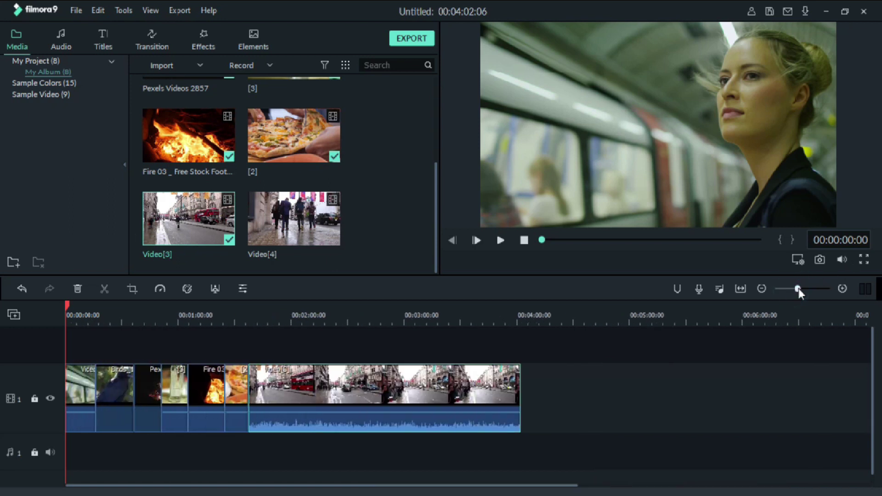
{"action": "left_click", "coordinate": [524, 390]}
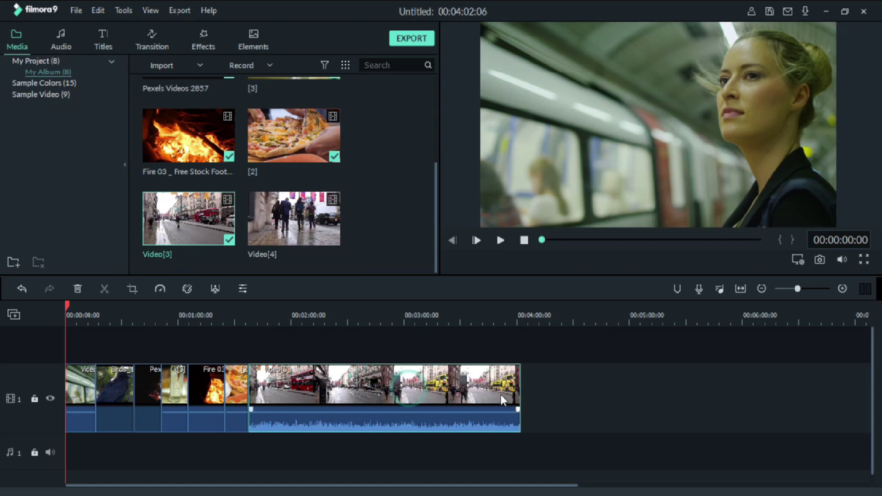
{"action": "left_click_drag", "start_coordinate": [520, 396], "coordinate": [294, 396]}
Step: Append Video[4] after Video[3] on the video track and trim it to about 28 seconds
{"action": "left_click_drag", "start_coordinate": [261, 238], "coordinate": [298, 395]}
{"action": "left_click_drag", "start_coordinate": [507, 392], "coordinate": [346, 408]}
Step: Lower the volume level of the timeline clips all the way to silence their audio
{"action": "left_click_drag", "start_coordinate": [265, 416], "coordinate": [264, 443]}
{"action": "left_click_drag", "start_coordinate": [312, 412], "coordinate": [309, 447]}
{"action": "left_click_drag", "start_coordinate": [85, 413], "coordinate": [78, 471]}
{"action": "left_click_drag", "start_coordinate": [176, 416], "coordinate": [201, 448]}
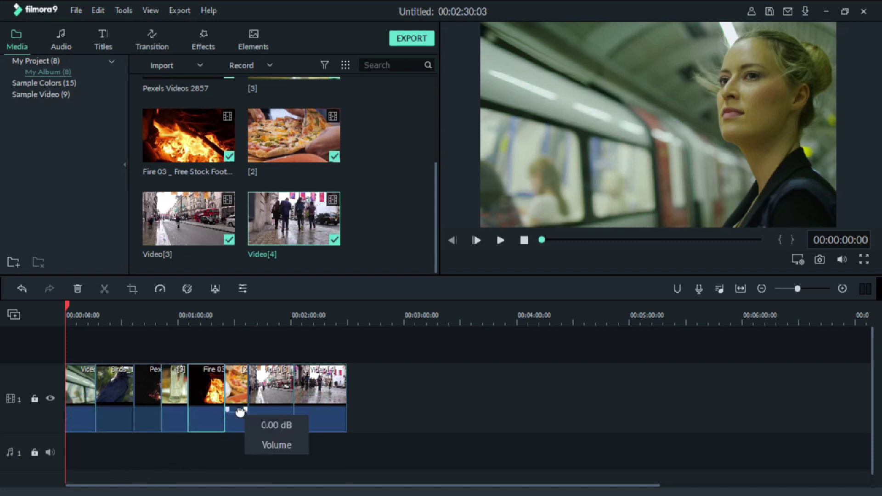
{"action": "left_click", "coordinate": [239, 415]}
{"action": "left_click_drag", "start_coordinate": [238, 415], "coordinate": [238, 442]}
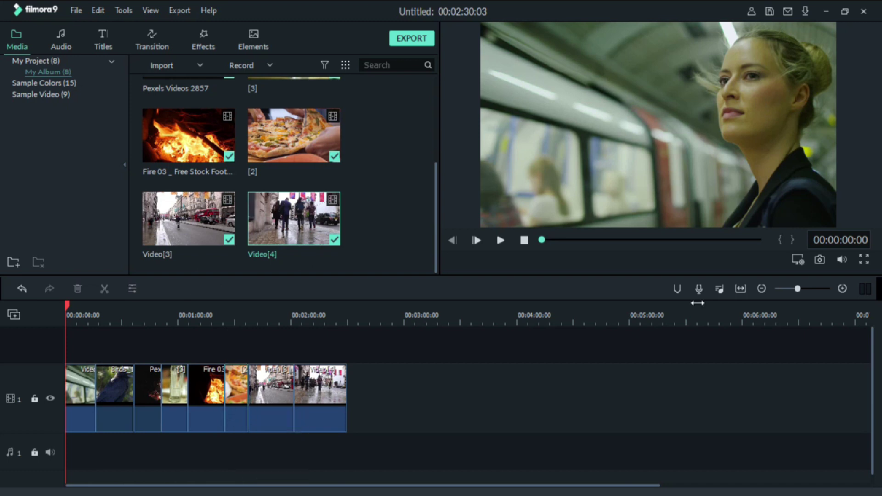
Step: Shift all clips later, insert a Black sample color clip at the start, and close the gap behind it
{"action": "left_click", "coordinate": [739, 290]}
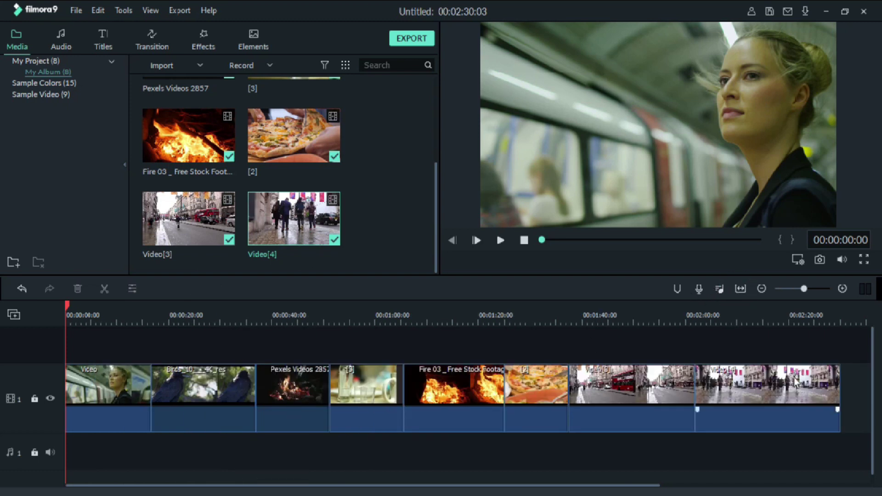
{"action": "left_click_drag", "start_coordinate": [799, 291], "coordinate": [804, 291]}
{"action": "left_click_drag", "start_coordinate": [571, 395], "coordinate": [181, 381]}
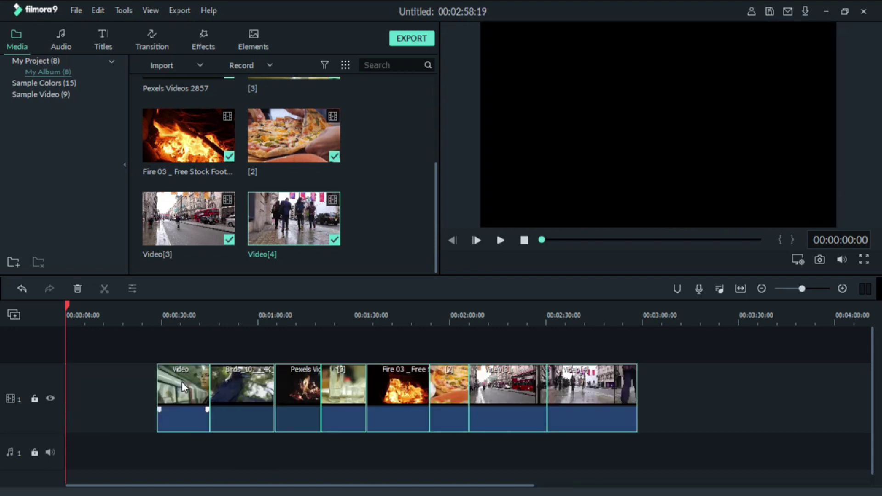
{"action": "left_click", "coordinate": [61, 84]}
{"action": "left_click_drag", "start_coordinate": [188, 122], "coordinate": [64, 386]}
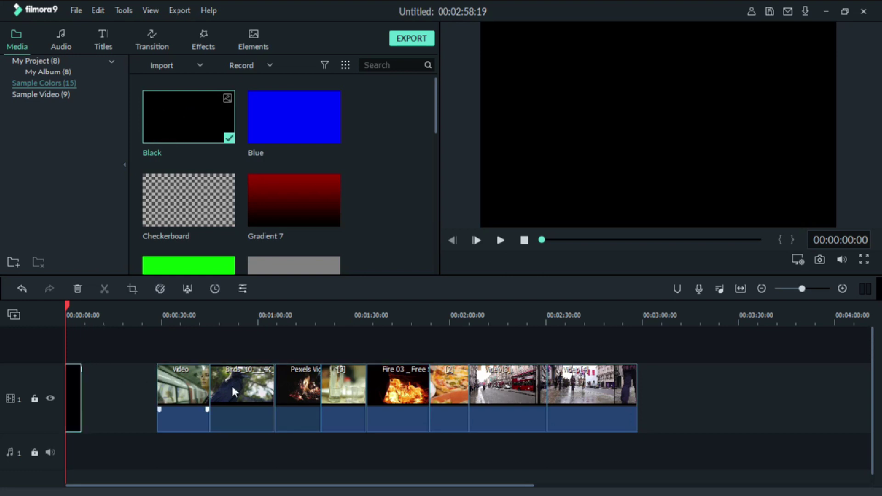
{"action": "left_click_drag", "start_coordinate": [694, 385], "coordinate": [116, 392]}
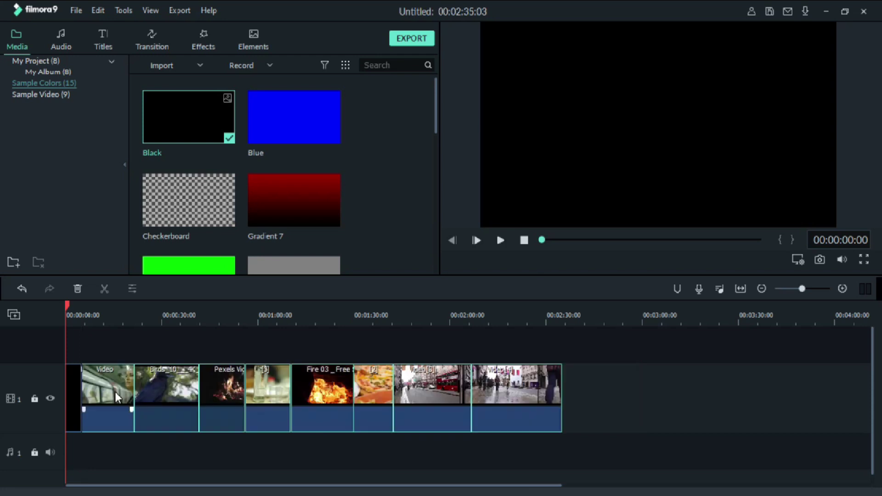
{"action": "left_click", "coordinate": [745, 292]}
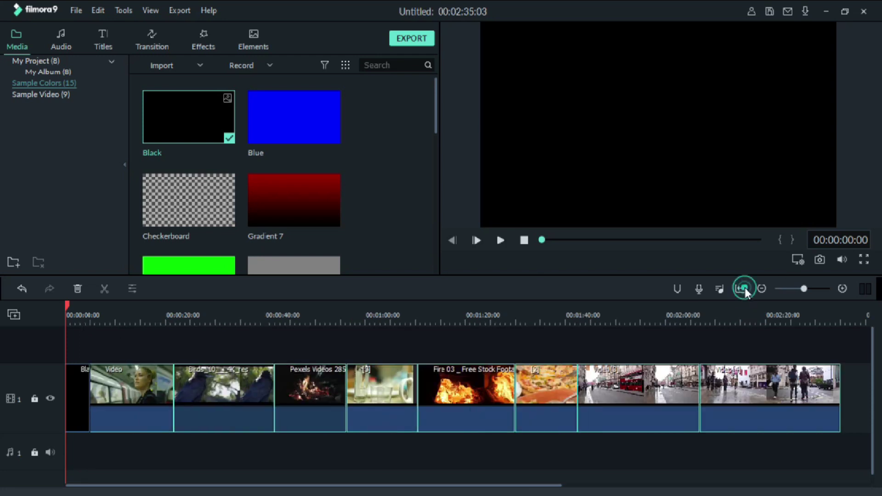
Step: Search all transitions for "fade" and apply the Fade transition between the Black clip and the first Video clip
{"action": "left_click", "coordinate": [158, 47]}
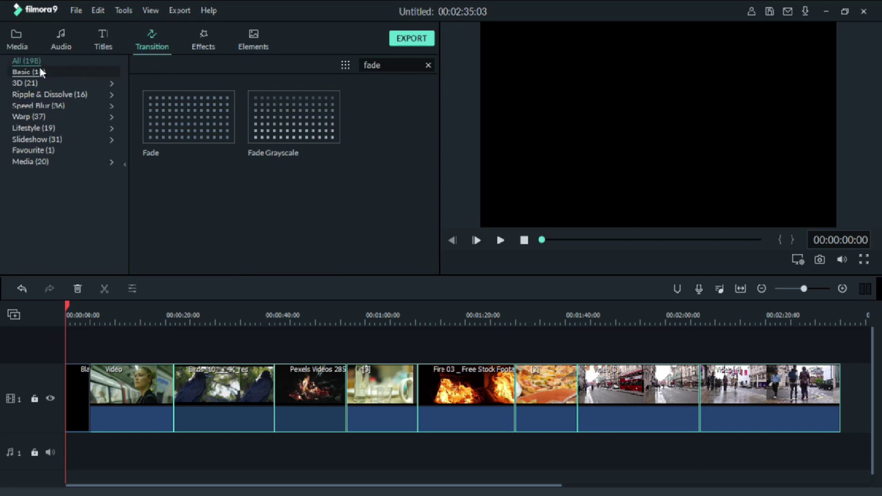
{"action": "left_click", "coordinate": [48, 86]}
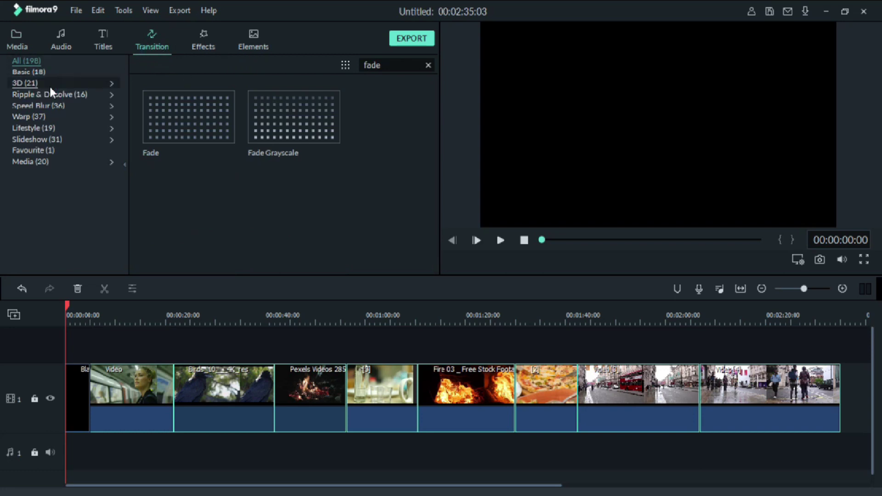
{"action": "left_click", "coordinate": [428, 65]}
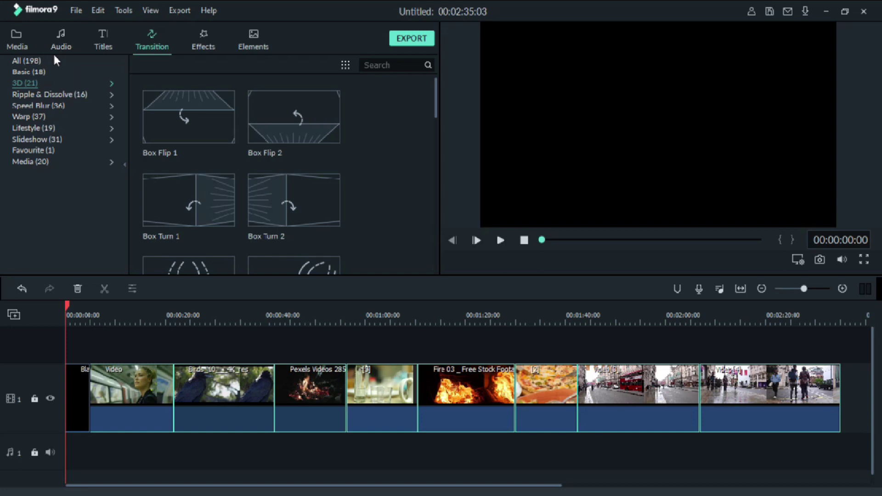
{"action": "left_click", "coordinate": [32, 61]}
{"action": "left_click", "coordinate": [390, 68]}
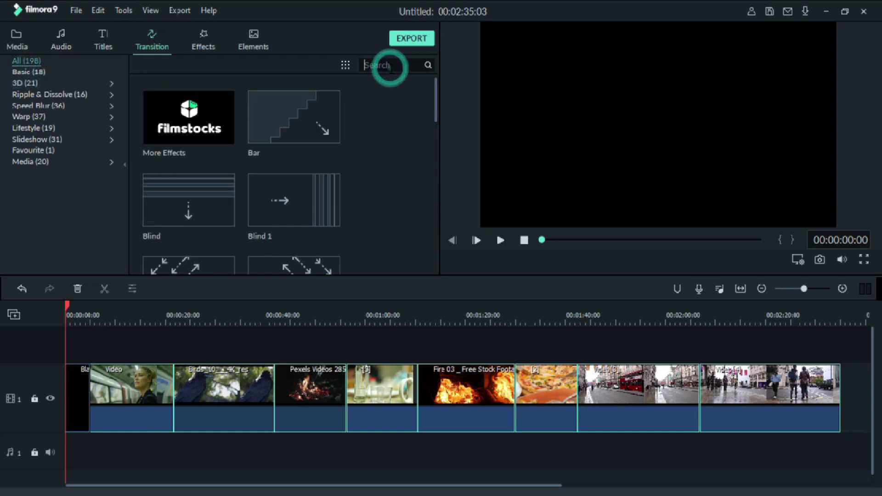
{"action": "type", "text": "fade"}
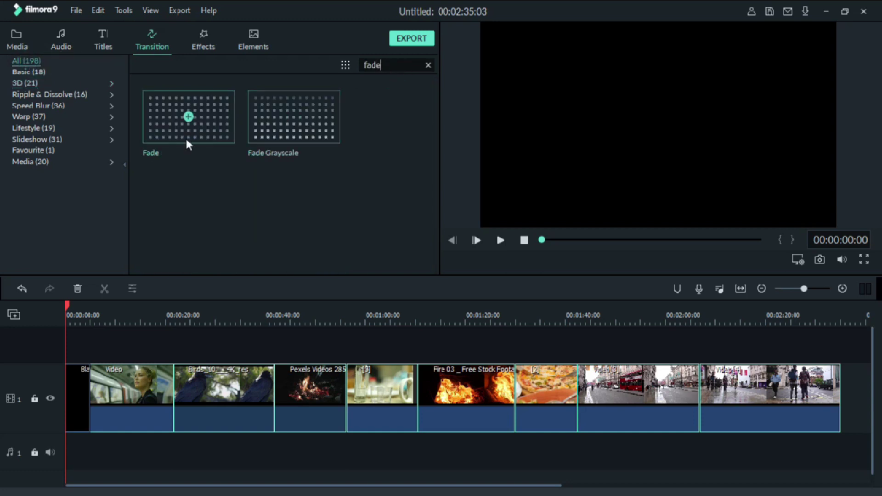
{"action": "left_click_drag", "start_coordinate": [196, 136], "coordinate": [104, 385]}
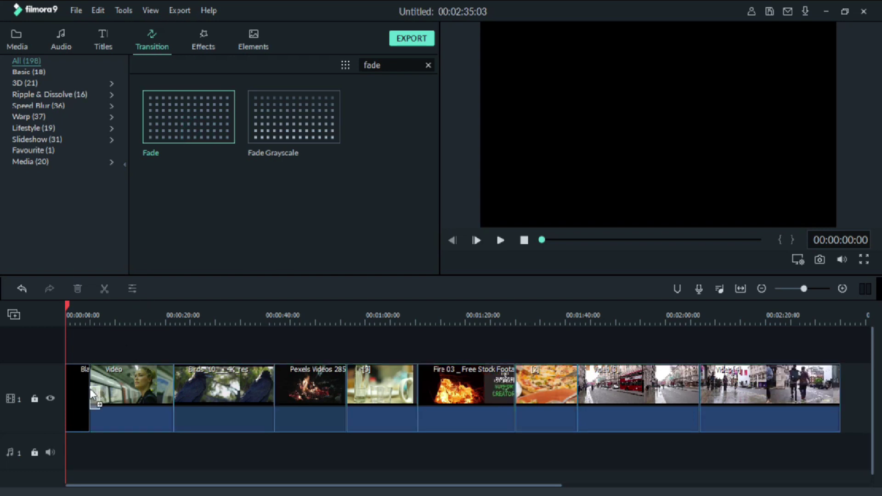
Step: Shorten the Video clip to about 10 seconds and join the Birds clip to it with a Fade transition
{"action": "left_click", "coordinate": [124, 395]}
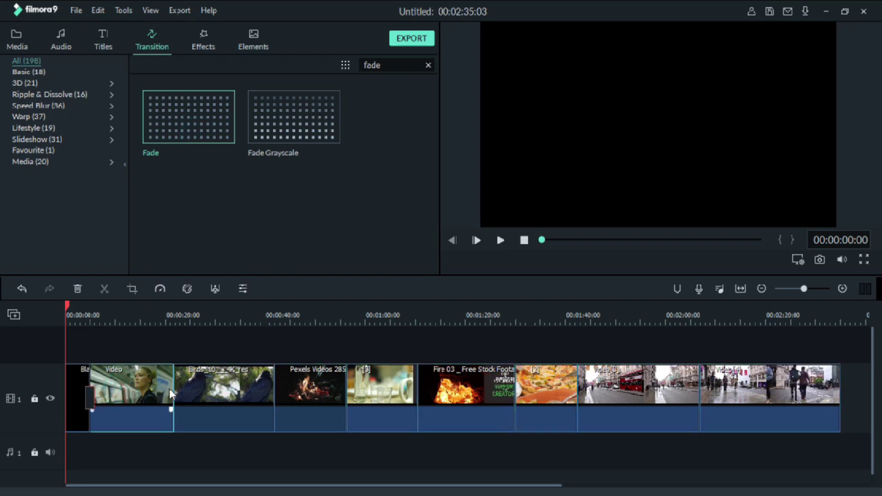
{"action": "left_click_drag", "start_coordinate": [171, 389], "coordinate": [140, 389]}
{"action": "left_click_drag", "start_coordinate": [220, 394], "coordinate": [188, 392]}
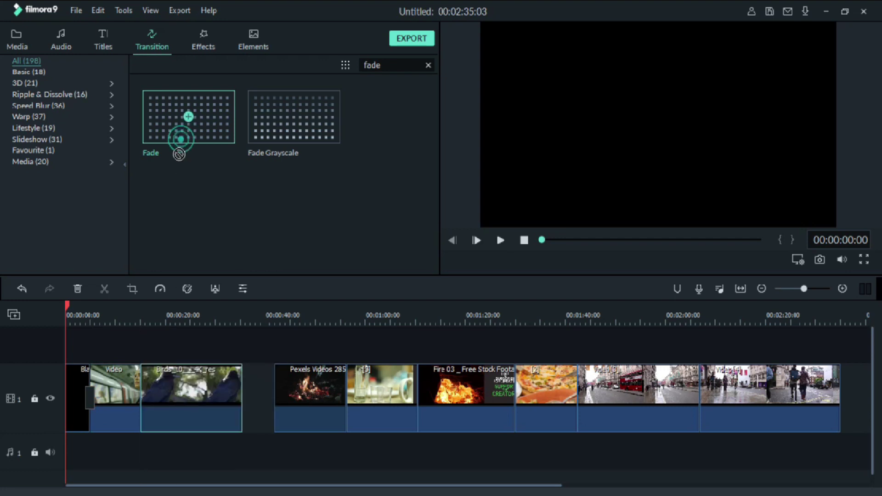
{"action": "left_click_drag", "start_coordinate": [180, 155], "coordinate": [143, 391]}
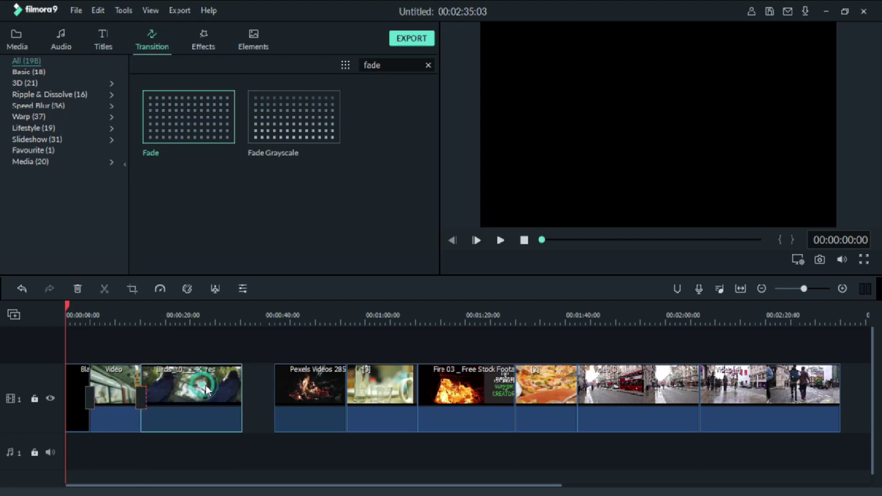
Step: Shorten the Birds and Pexels Videos 2857 clips to about 10 seconds each, close the gaps, and add Fade on both sides of the Pexels clip
{"action": "left_click_drag", "start_coordinate": [238, 382], "coordinate": [192, 391]}
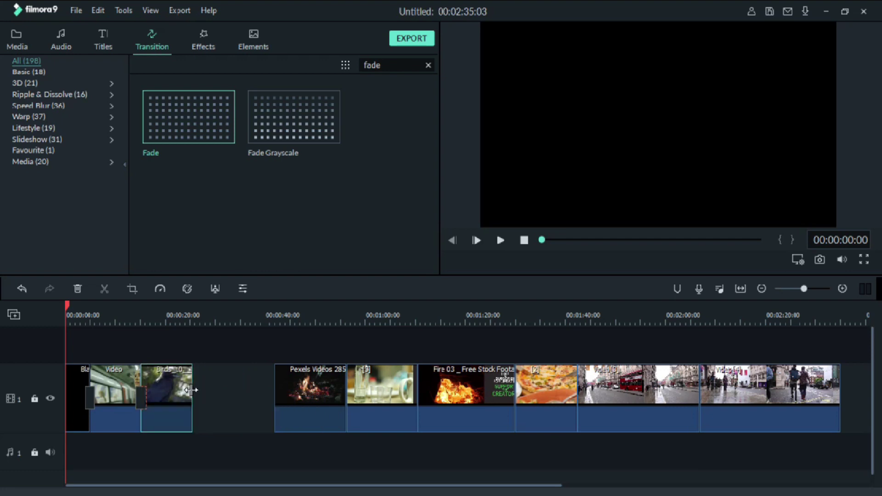
{"action": "left_click_drag", "start_coordinate": [299, 393], "coordinate": [240, 392]}
{"action": "left_click_drag", "start_coordinate": [210, 142], "coordinate": [192, 393]}
{"action": "left_click_drag", "start_coordinate": [347, 397], "coordinate": [272, 416]}
{"action": "left_click_drag", "start_coordinate": [204, 133], "coordinate": [240, 390]}
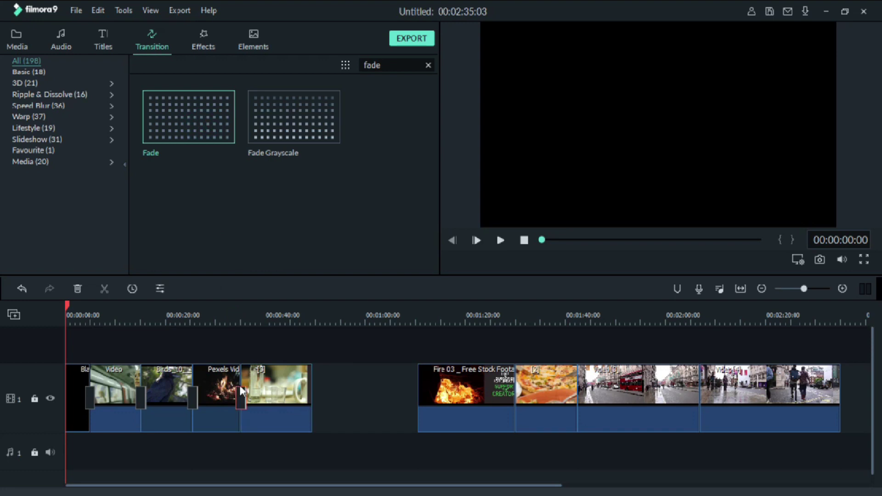
Step: Shorten clip [3] to about 9 seconds and Fire 03 to about 11 seconds, and join them with a Fade transition
{"action": "left_click_drag", "start_coordinate": [462, 385], "coordinate": [290, 390]}
{"action": "left_click", "coordinate": [275, 398]}
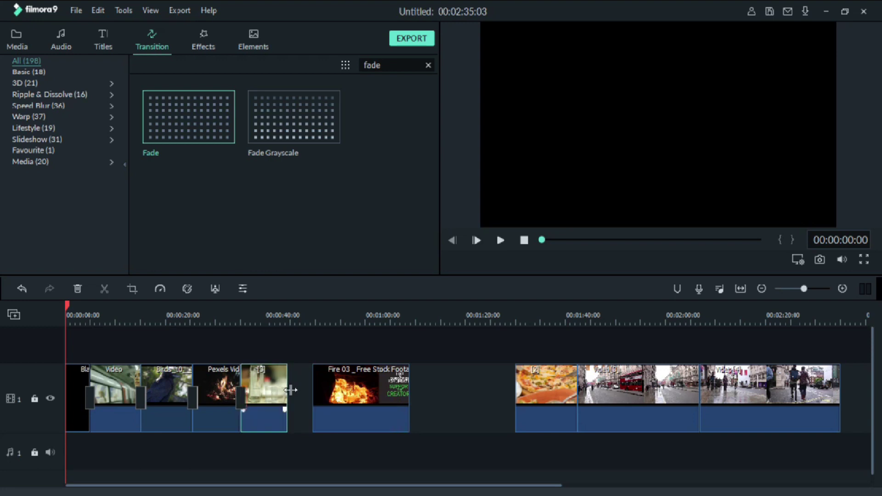
{"action": "left_click", "coordinate": [336, 384]}
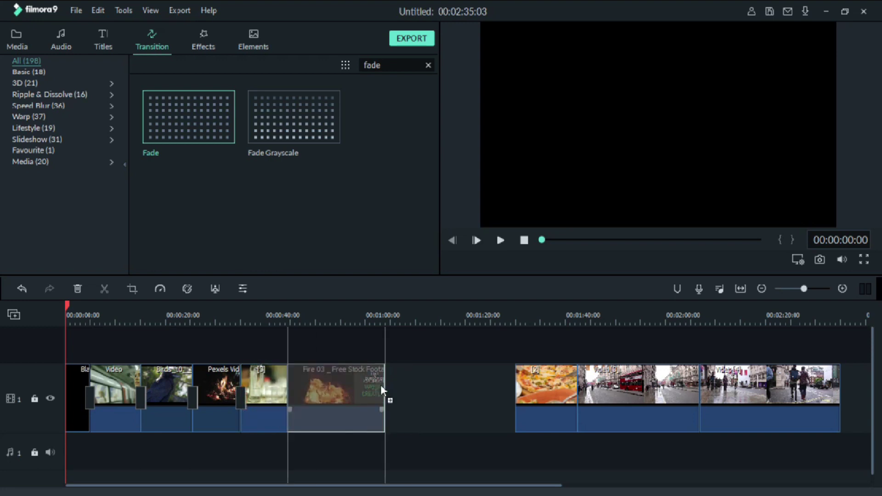
{"action": "left_click_drag", "start_coordinate": [384, 385], "coordinate": [340, 388]}
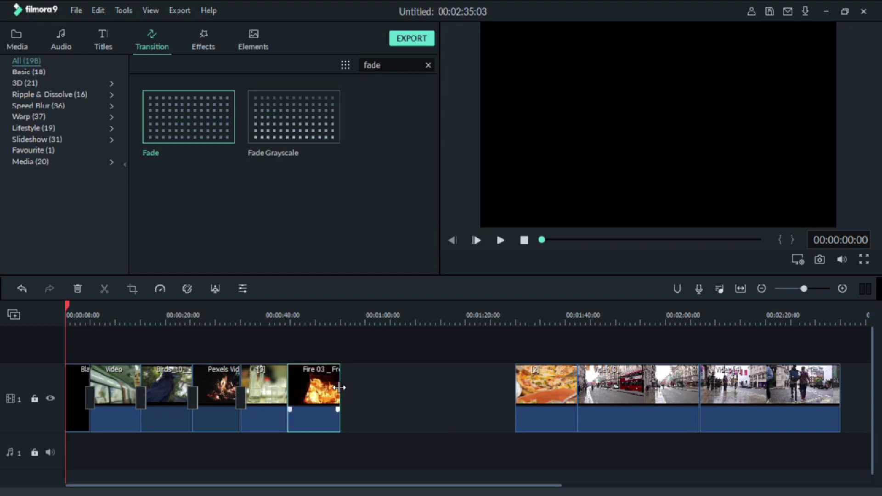
{"action": "left_click_drag", "start_coordinate": [201, 118], "coordinate": [291, 393]}
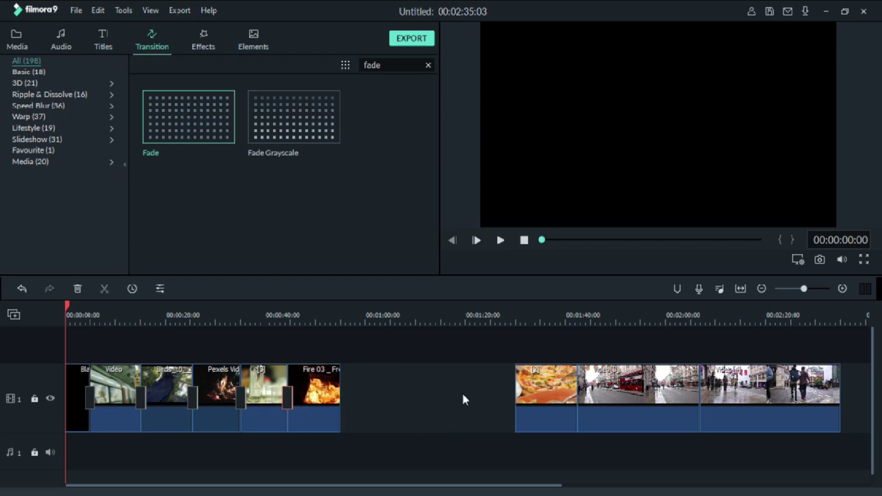
Step: Close the gaps before the last three clips, shortening [2] to about 7 seconds, Video[3] to about 12 and Video[4] to about 11
{"action": "left_click_drag", "start_coordinate": [520, 386], "coordinate": [377, 389]}
{"action": "left_click_drag", "start_coordinate": [629, 396], "coordinate": [440, 394]}
{"action": "left_click_drag", "start_coordinate": [499, 397], "coordinate": [438, 395]}
{"action": "left_click_drag", "start_coordinate": [718, 398], "coordinate": [456, 401]}
{"action": "left_click_drag", "start_coordinate": [577, 392], "coordinate": [490, 398]}
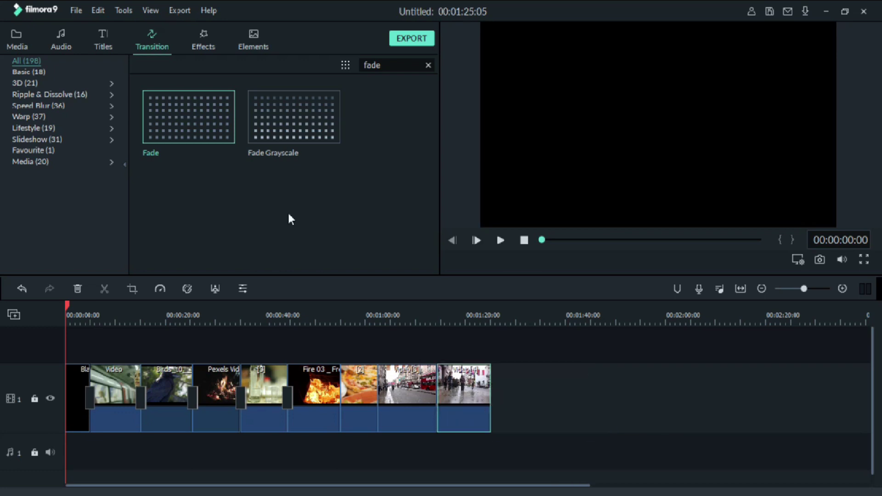
Step: Apply the Fade transition at the three remaining cuts, from Fire 03 through [2] and Video[3] to Video[4]
{"action": "left_click_drag", "start_coordinate": [216, 130], "coordinate": [341, 390]}
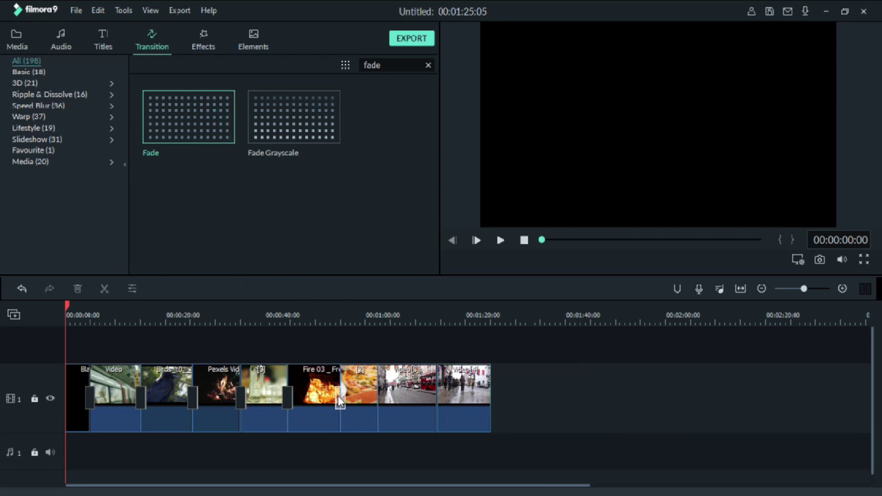
{"action": "left_click_drag", "start_coordinate": [193, 131], "coordinate": [364, 334]}
{"action": "mouse_move", "coordinate": [224, 136]}
{"action": "left_mouse_down"}
{"action": "mouse_move", "coordinate": [380, 321]}
{"action": "mouse_move", "coordinate": [442, 429]}
{"action": "left_mouse_up"}
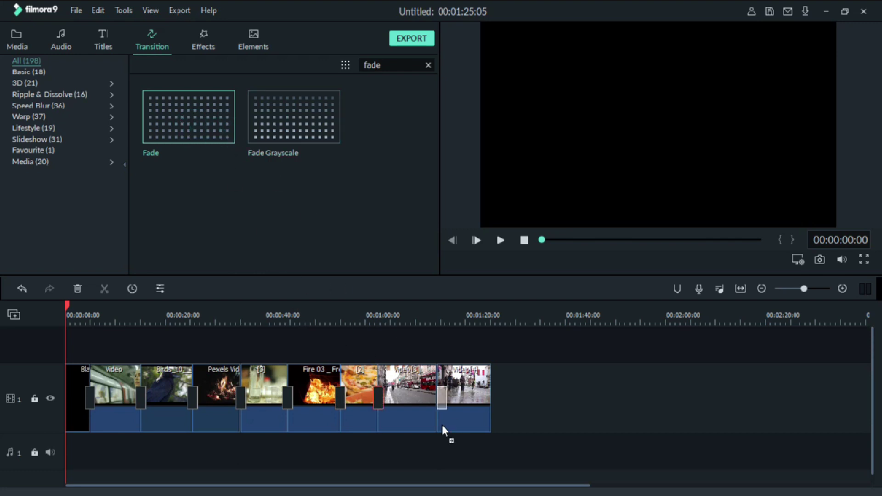
Step: Set the duration of the transition before clip [3] to 00:00:01:00 and apply it to all transitions
{"action": "left_click", "coordinate": [740, 290]}
{"action": "double_click", "coordinate": [387, 396]}
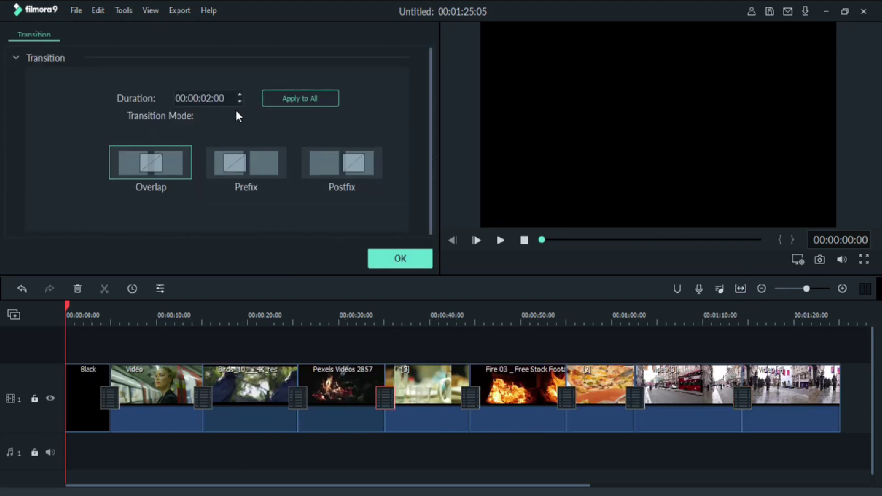
{"action": "left_click", "coordinate": [241, 101]}
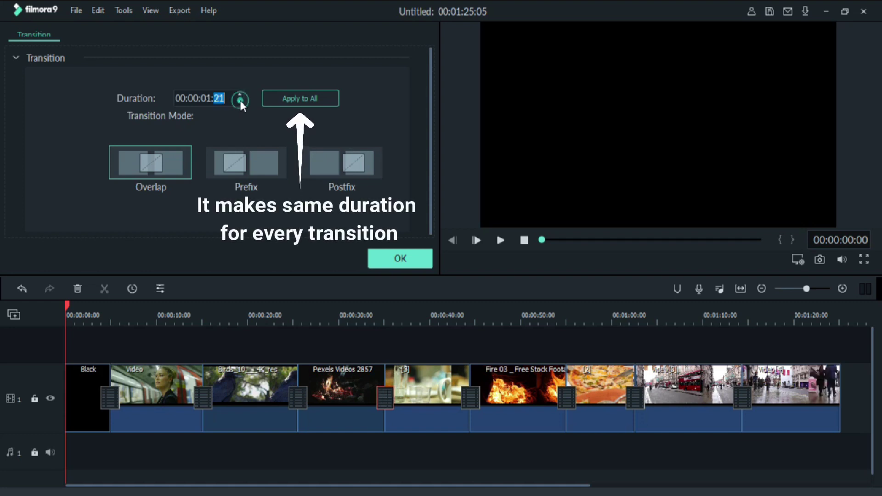
{"action": "left_click", "coordinate": [240, 102]}
{"action": "left_click", "coordinate": [241, 102]}
{"action": "left_click", "coordinate": [240, 102]}
{"action": "left_click", "coordinate": [240, 102]}
{"action": "left_click", "coordinate": [240, 102]}
{"action": "left_click", "coordinate": [239, 102]}
{"action": "left_click", "coordinate": [240, 102]}
{"action": "left_click", "coordinate": [240, 102]}
{"action": "left_click", "coordinate": [239, 102]}
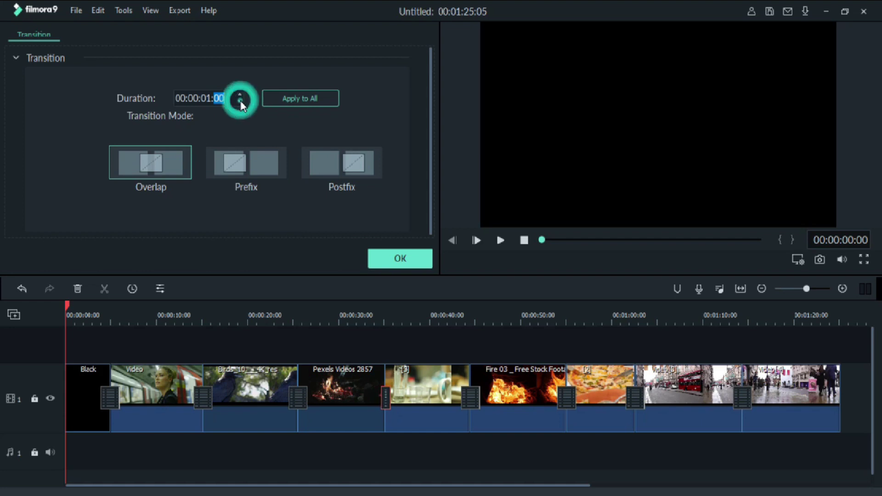
{"action": "left_click", "coordinate": [299, 99]}
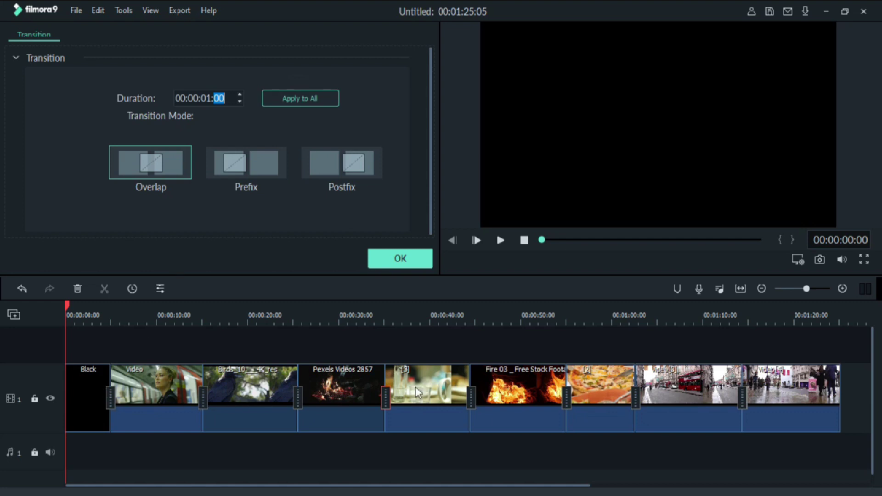
{"action": "left_click", "coordinate": [405, 263]}
Step: Append a Black sample color clip at the end of the timeline, right after Video[4]
{"action": "left_click", "coordinate": [17, 46]}
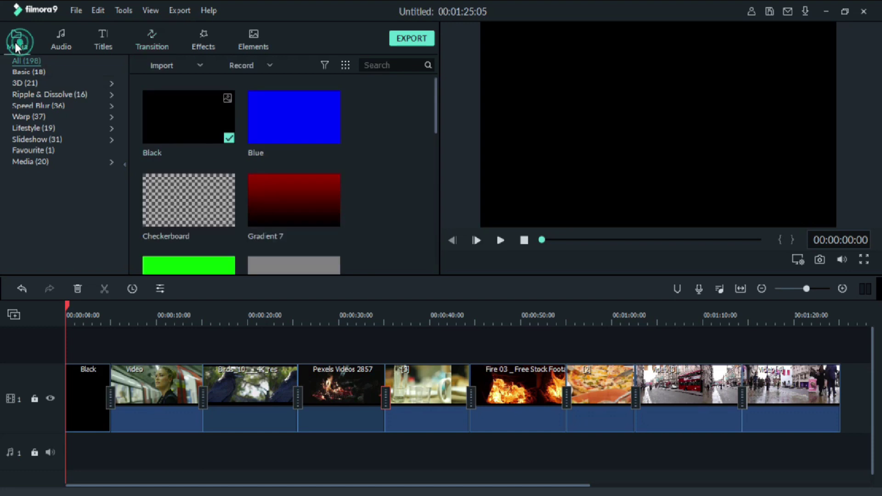
{"action": "left_click_drag", "start_coordinate": [224, 126], "coordinate": [842, 392]}
Step: Trim the start of the opening Black clip and the end of the closing one, leaving about 3 seconds each
{"action": "left_click", "coordinate": [73, 412]}
{"action": "left_click_drag", "start_coordinate": [66, 400], "coordinate": [83, 398]}
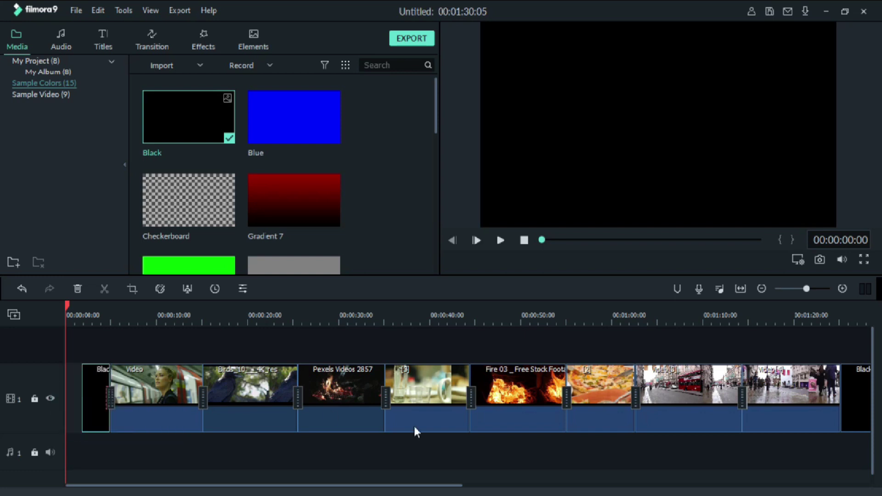
{"action": "left_click", "coordinate": [741, 288]}
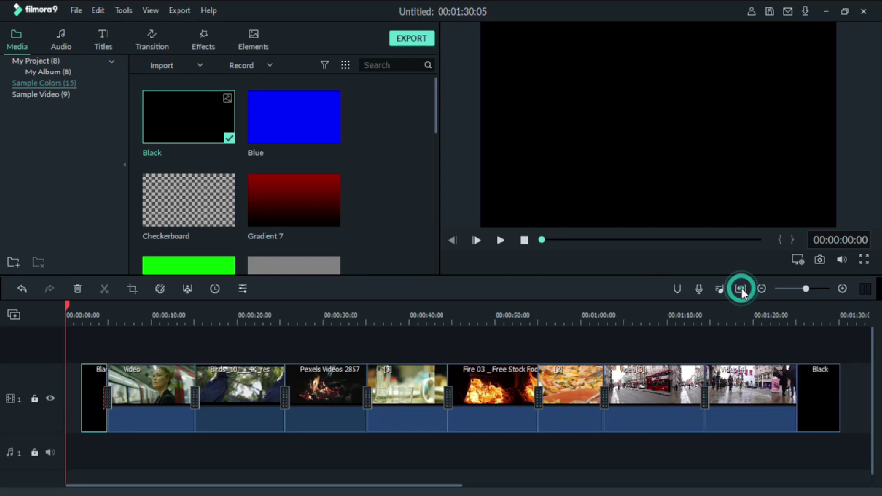
{"action": "left_click", "coordinate": [817, 392]}
{"action": "left_click_drag", "start_coordinate": [840, 395], "coordinate": [821, 396]}
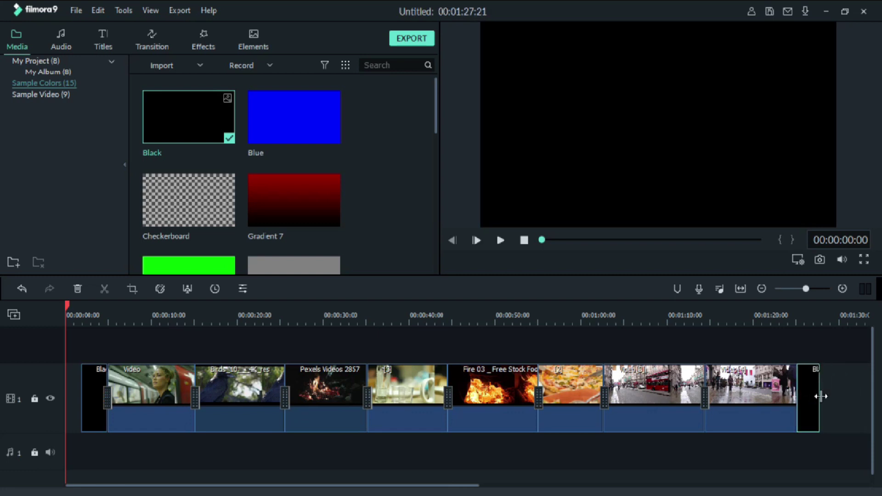
Step: Apply the Fade transition at the cut from Video[4] to the closing Black clip and shift the whole sequence to the timeline's start
{"action": "left_click", "coordinate": [152, 39]}
{"action": "mouse_move", "coordinate": [184, 123]}
{"action": "left_mouse_down"}
{"action": "mouse_move", "coordinate": [165, 124]}
{"action": "mouse_move", "coordinate": [804, 428]}
{"action": "mouse_move", "coordinate": [795, 403]}
{"action": "mouse_move", "coordinate": [807, 395]}
{"action": "left_mouse_up"}
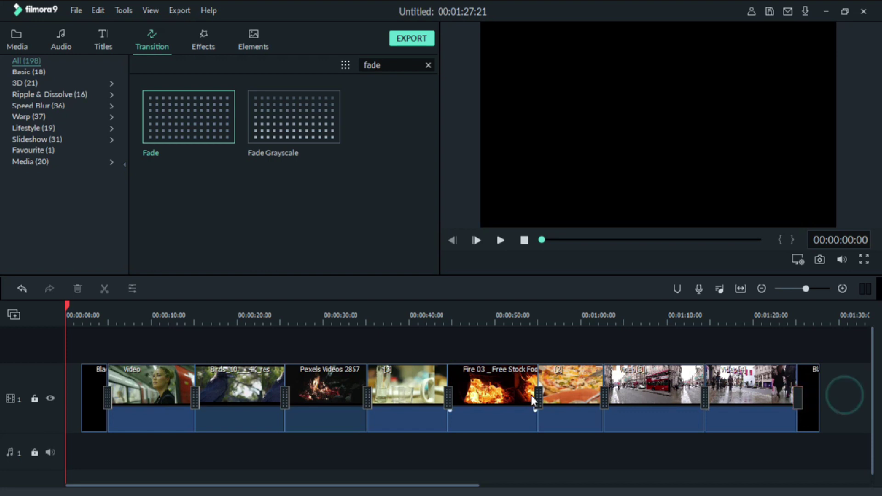
{"action": "left_click_drag", "start_coordinate": [842, 395], "coordinate": [67, 396]}
{"action": "left_click", "coordinate": [158, 396]}
{"action": "left_click_drag", "start_coordinate": [158, 399], "coordinate": [141, 399]}
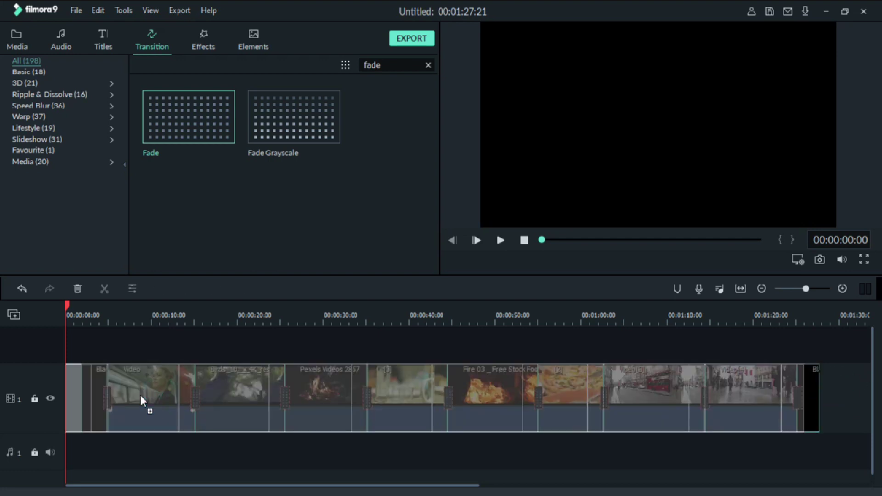
{"action": "left_click", "coordinate": [523, 238]}
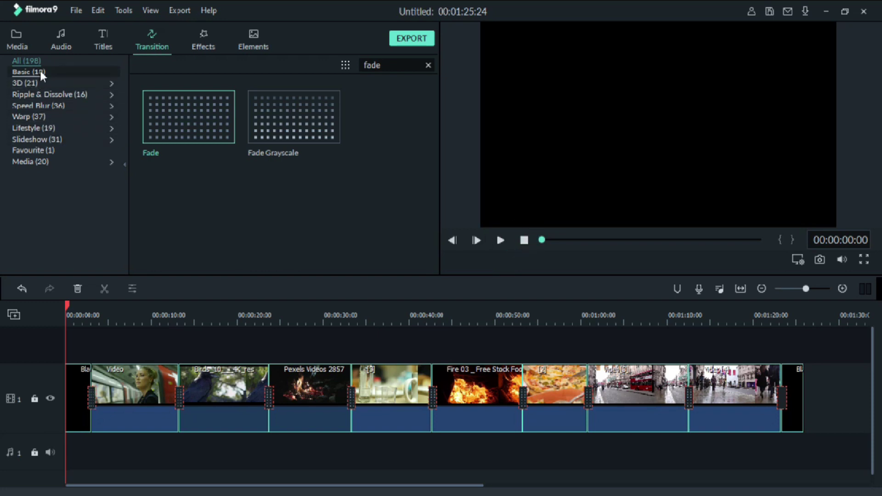
Step: Add the Folk music track "Present Moment - You And Me" to audio track 1 at the start of the timeline
{"action": "left_click", "coordinate": [16, 37]}
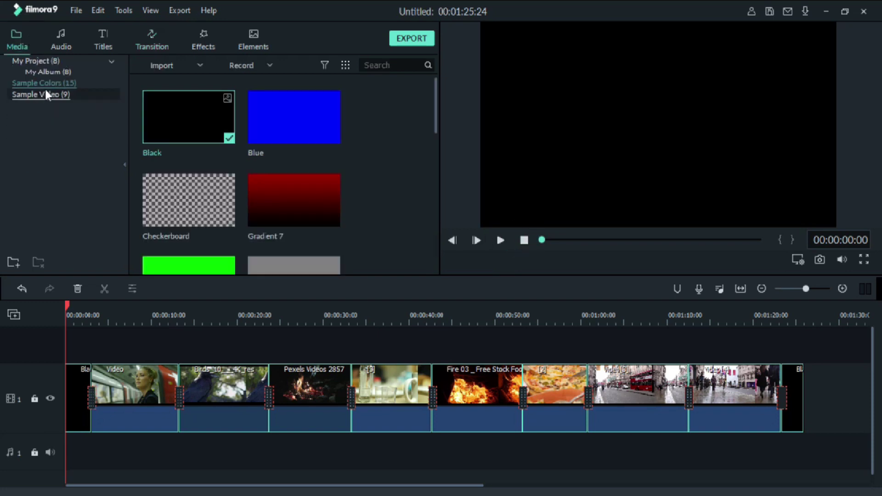
{"action": "left_click", "coordinate": [64, 40]}
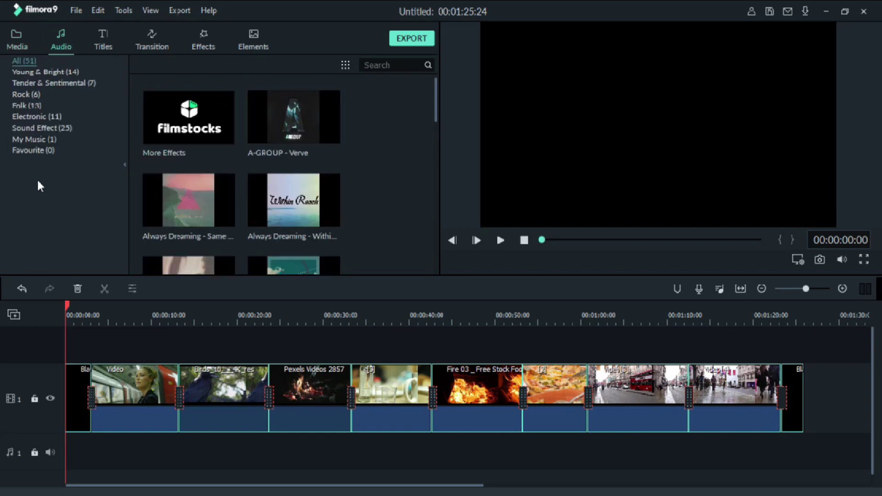
{"action": "left_click", "coordinate": [48, 140]}
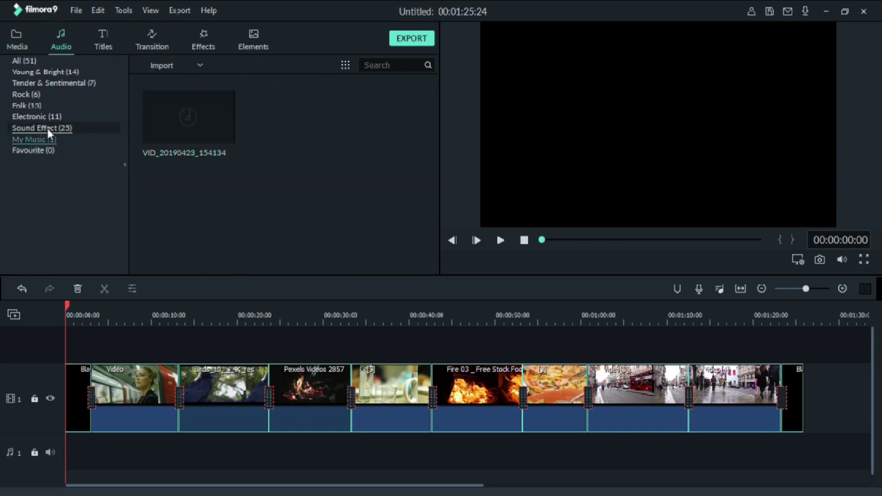
{"action": "left_click", "coordinate": [48, 128]}
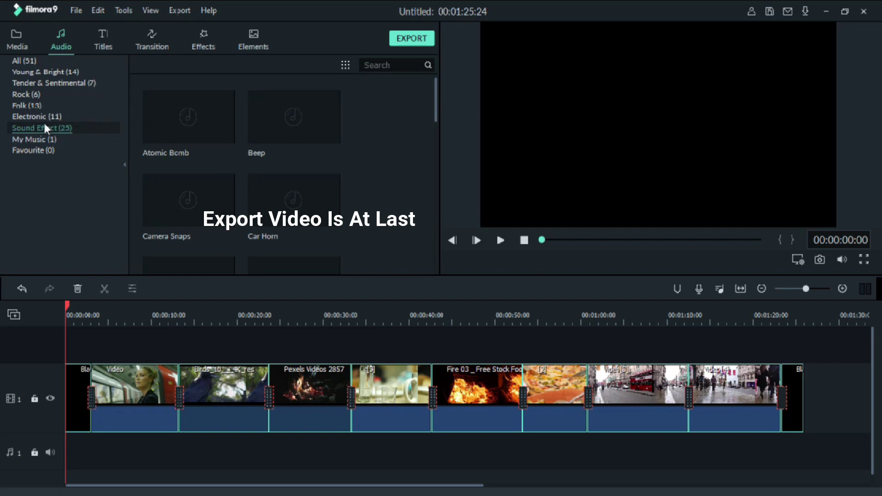
{"action": "left_click", "coordinate": [30, 106]}
{"action": "left_click_drag", "start_coordinate": [197, 123], "coordinate": [66, 455]}
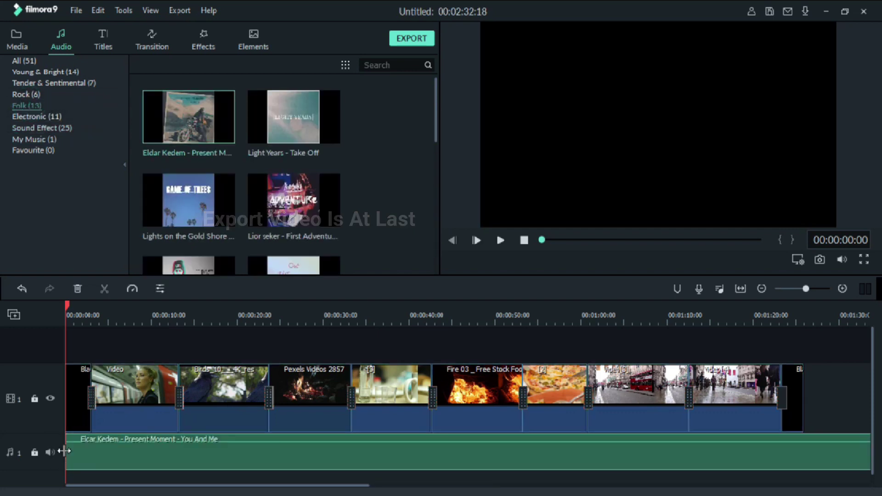
{"action": "left_click", "coordinate": [528, 243]}
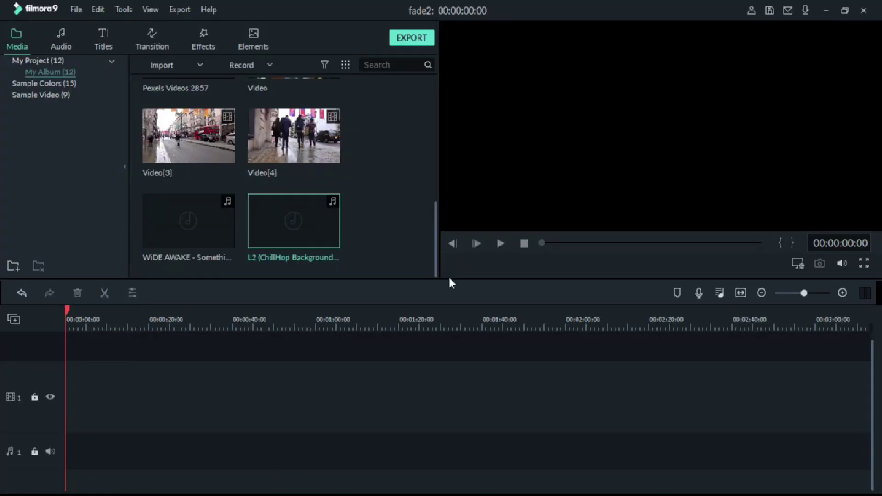
Step: In the fade2 project, place the L2 (ChillHop Background Music No Copyright) clip at the start of audio track 1 and preview its opening
{"action": "left_click_drag", "start_coordinate": [246, 255], "coordinate": [130, 476]}
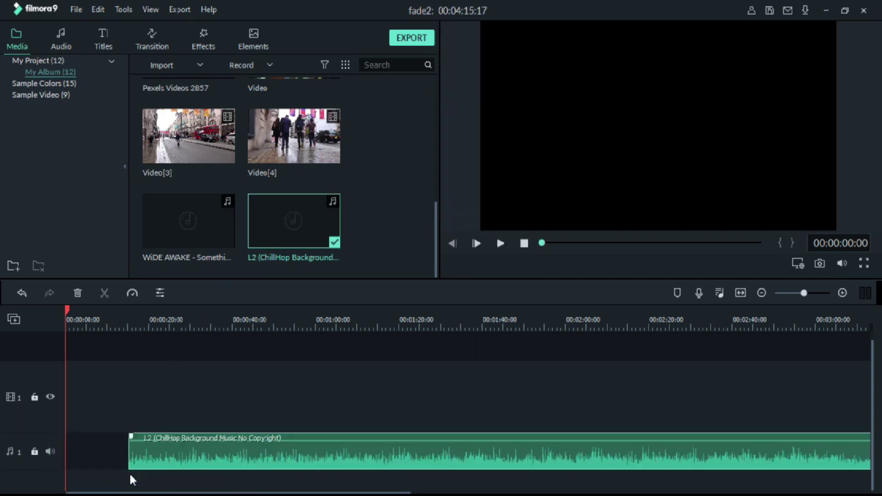
{"action": "left_click_drag", "start_coordinate": [191, 456], "coordinate": [127, 456]}
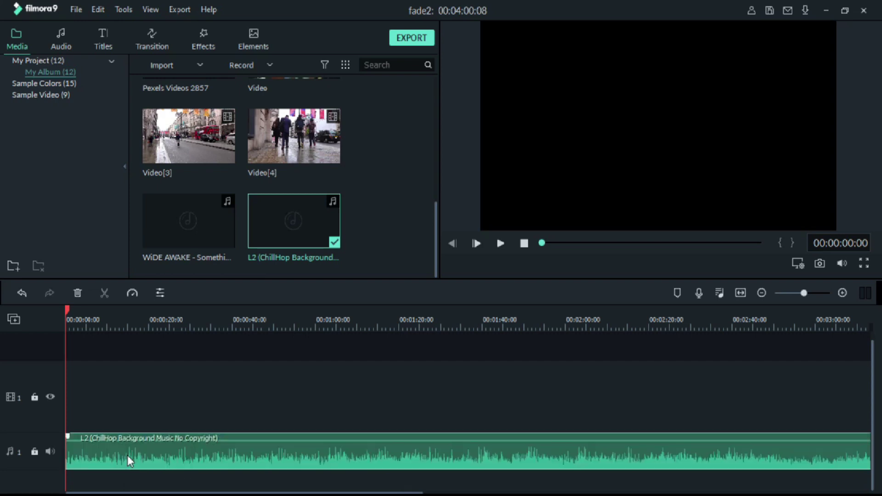
{"action": "key", "text": "space"}
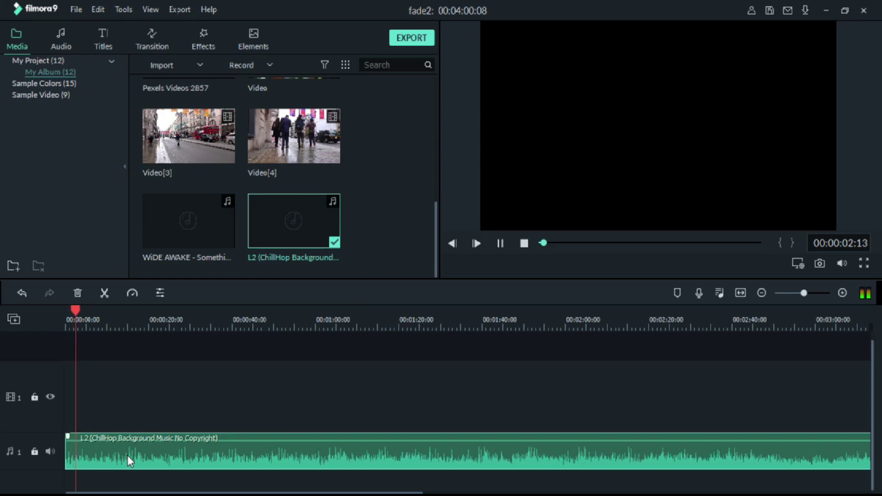
{"action": "key", "text": "space"}
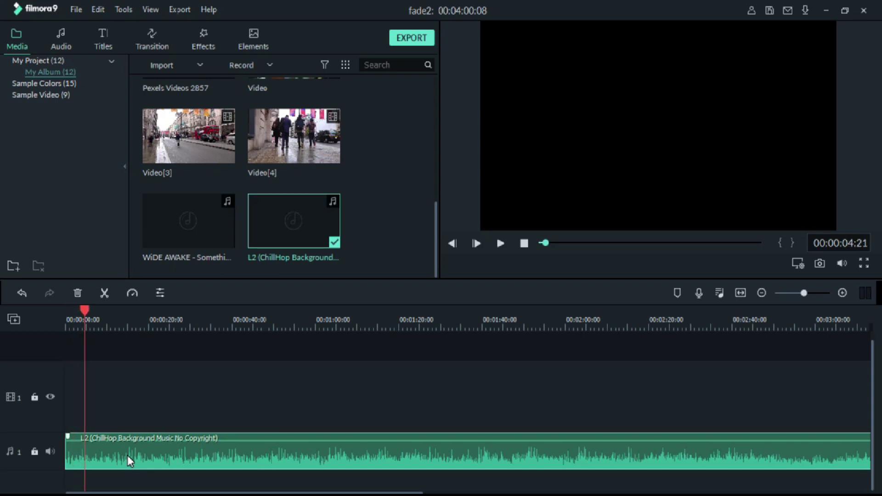
Step: Add a fade-in to the L2 music clip and play it back from the beginning
{"action": "double_click", "coordinate": [127, 456]}
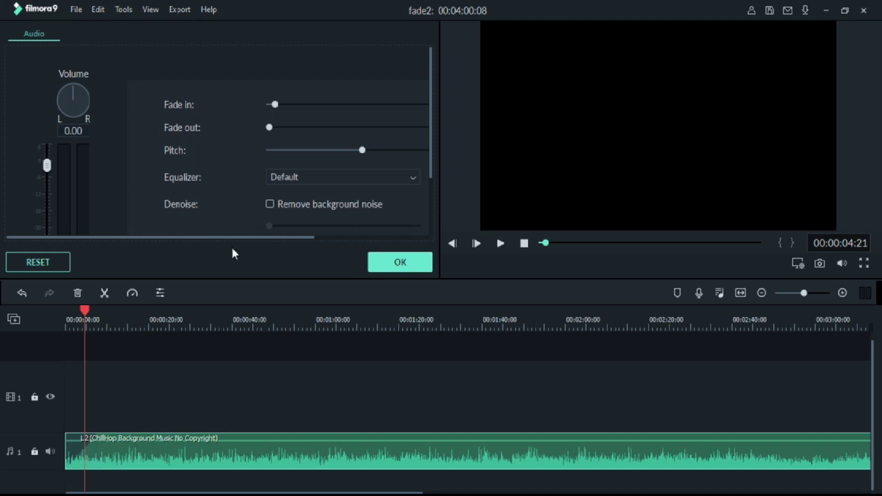
{"action": "mouse_move", "coordinate": [281, 104]}
{"action": "left_mouse_down"}
{"action": "mouse_move", "coordinate": [391, 101]}
{"action": "mouse_move", "coordinate": [282, 105]}
{"action": "left_mouse_up"}
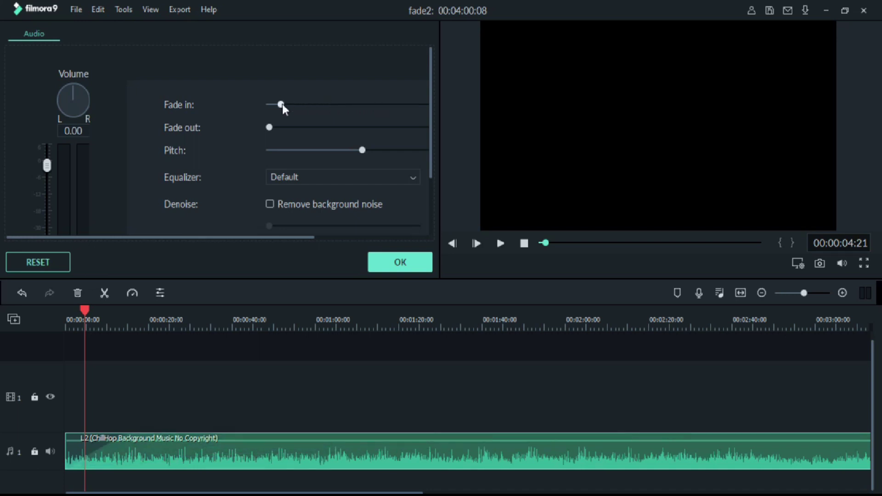
{"action": "left_click", "coordinate": [397, 263]}
{"action": "left_click", "coordinate": [524, 244]}
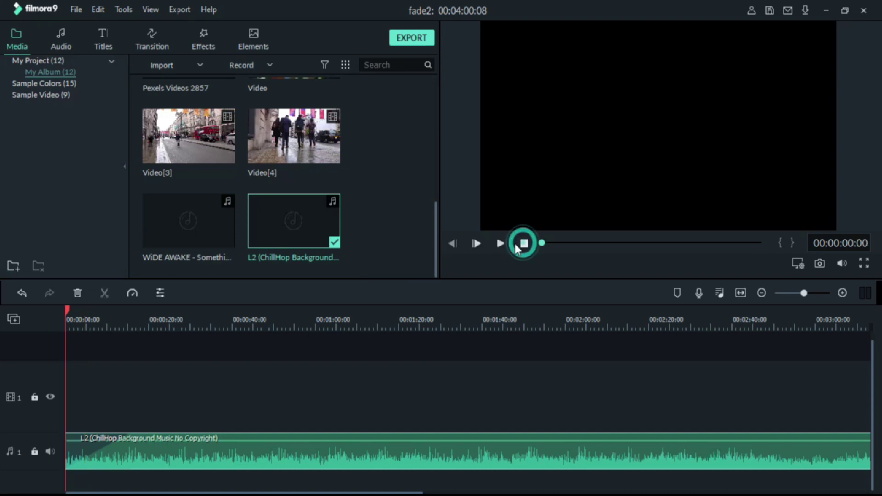
{"action": "left_click", "coordinate": [500, 244]}
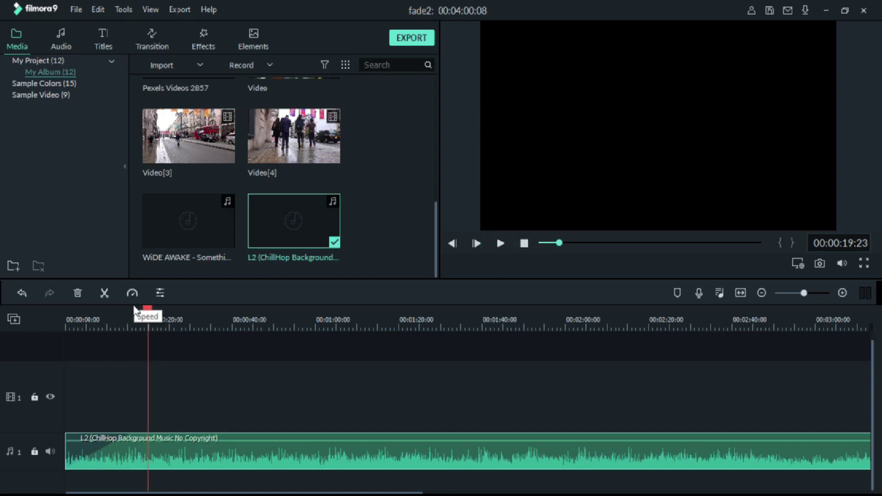
Step: Split the L2 music clip at 00:00:33:20 and delete the part after the cut
{"action": "left_click_drag", "start_coordinate": [149, 315], "coordinate": [206, 318]}
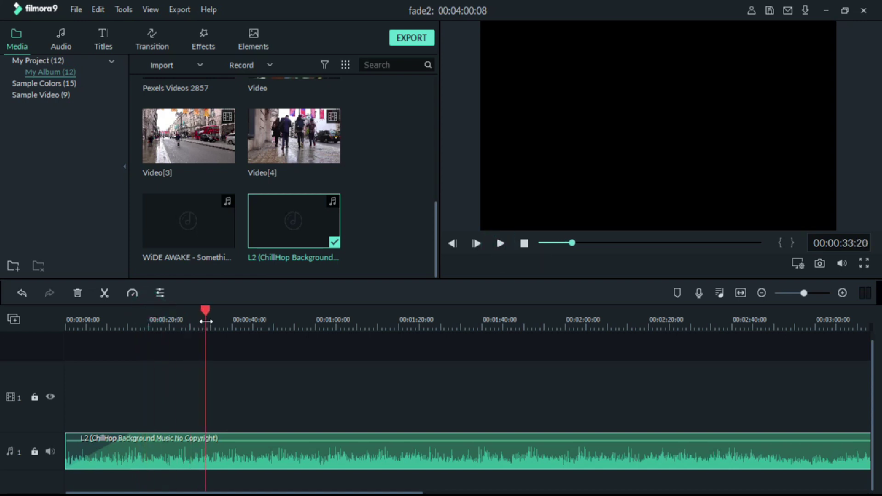
{"action": "left_click", "coordinate": [104, 293]}
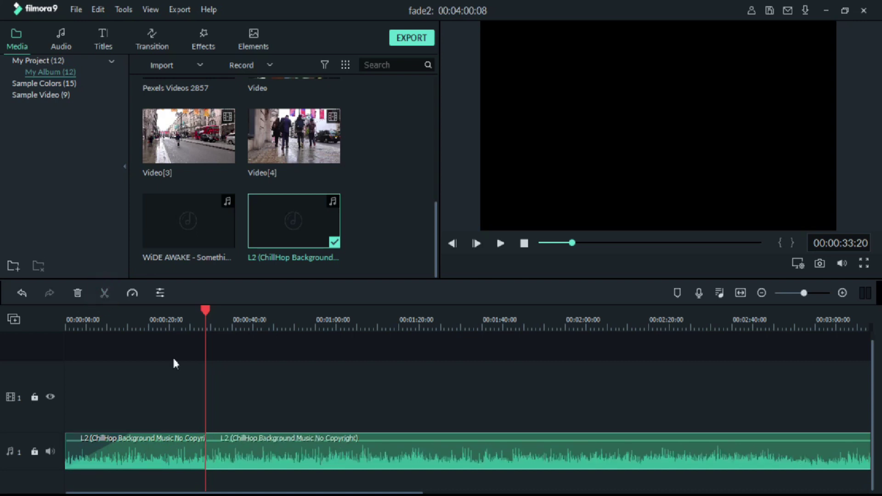
{"action": "left_click", "coordinate": [244, 449]}
{"action": "key", "text": "Delete"}
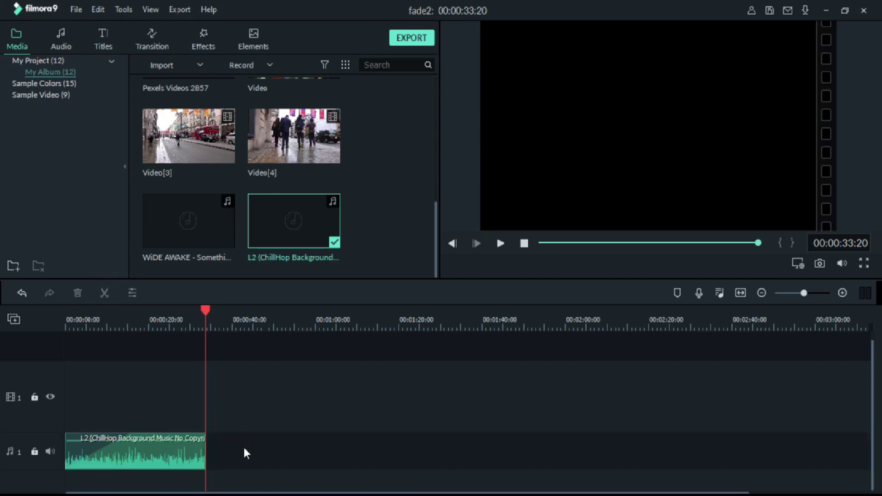
Step: Add a fade-out to the end of the shortened L2 music clip and play it from the beginning
{"action": "double_click", "coordinate": [158, 457]}
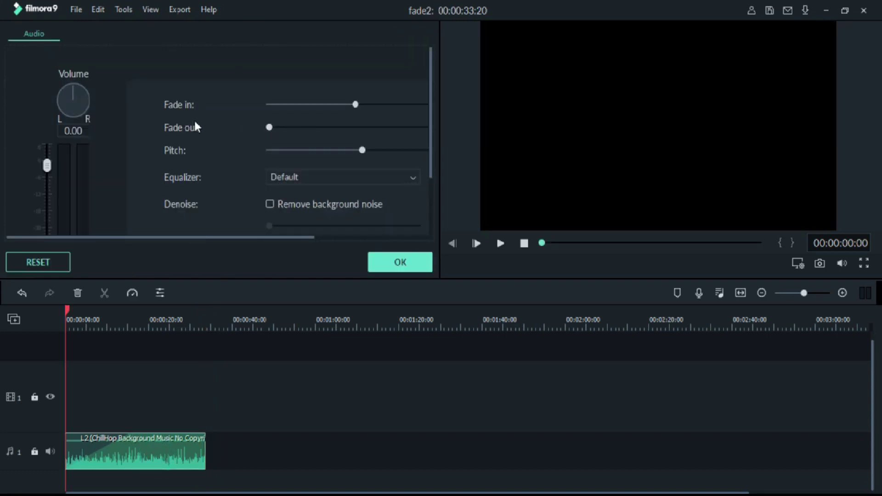
{"action": "left_click", "coordinate": [271, 128]}
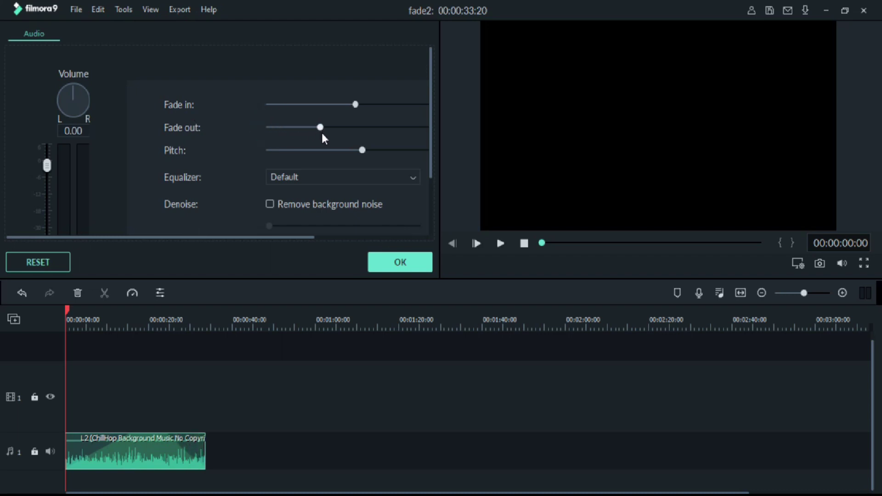
{"action": "key", "text": "Left"}
{"action": "left_click_drag", "start_coordinate": [326, 128], "coordinate": [311, 129]}
{"action": "left_click", "coordinate": [390, 269]}
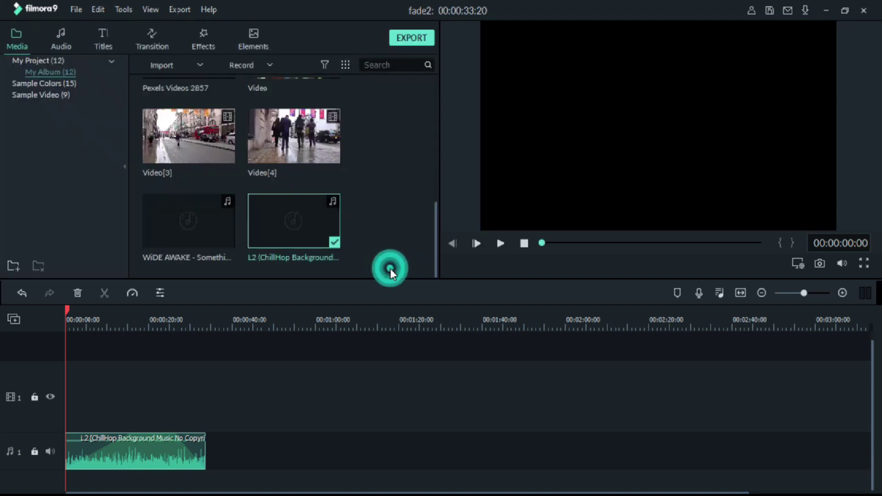
{"action": "key", "text": "space"}
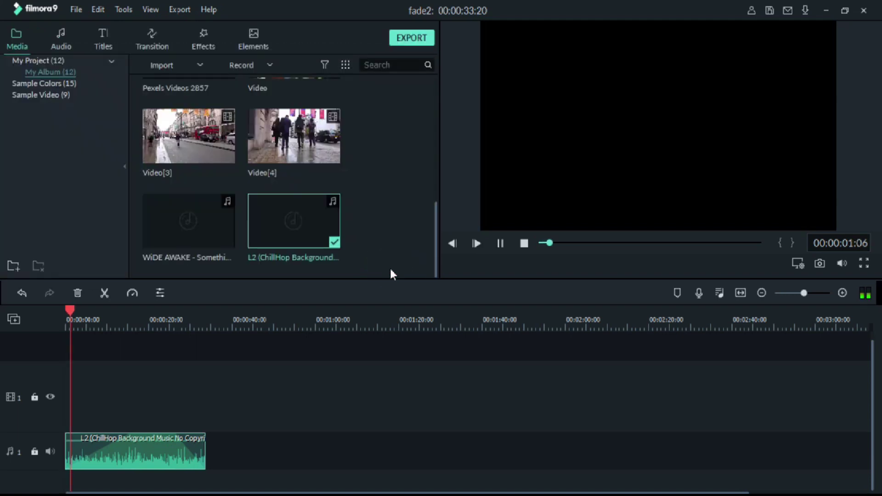